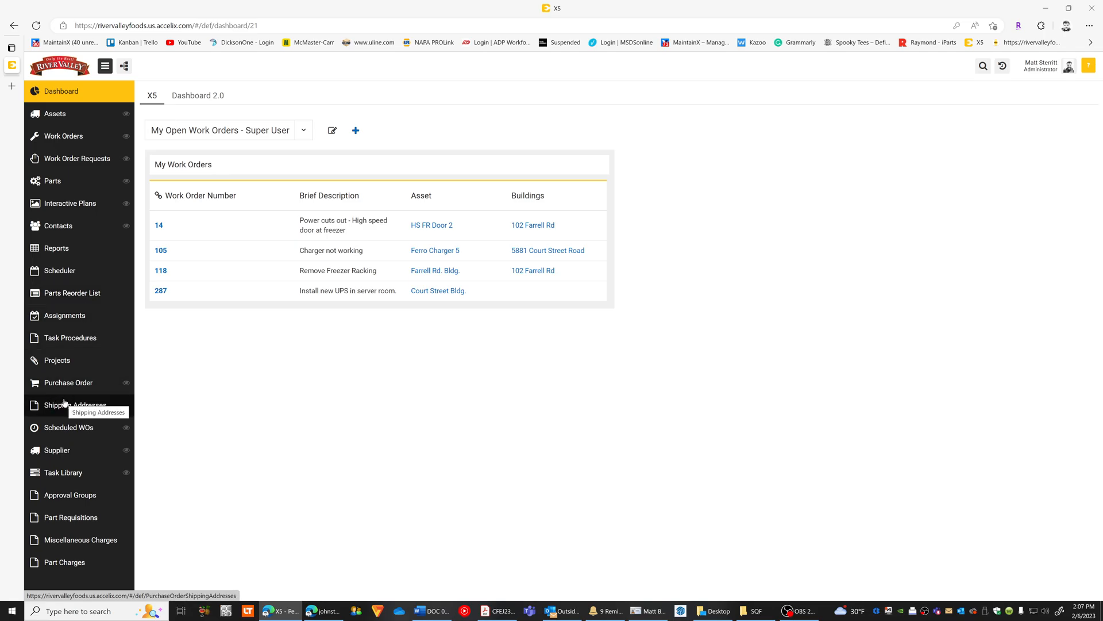
click(81, 115)
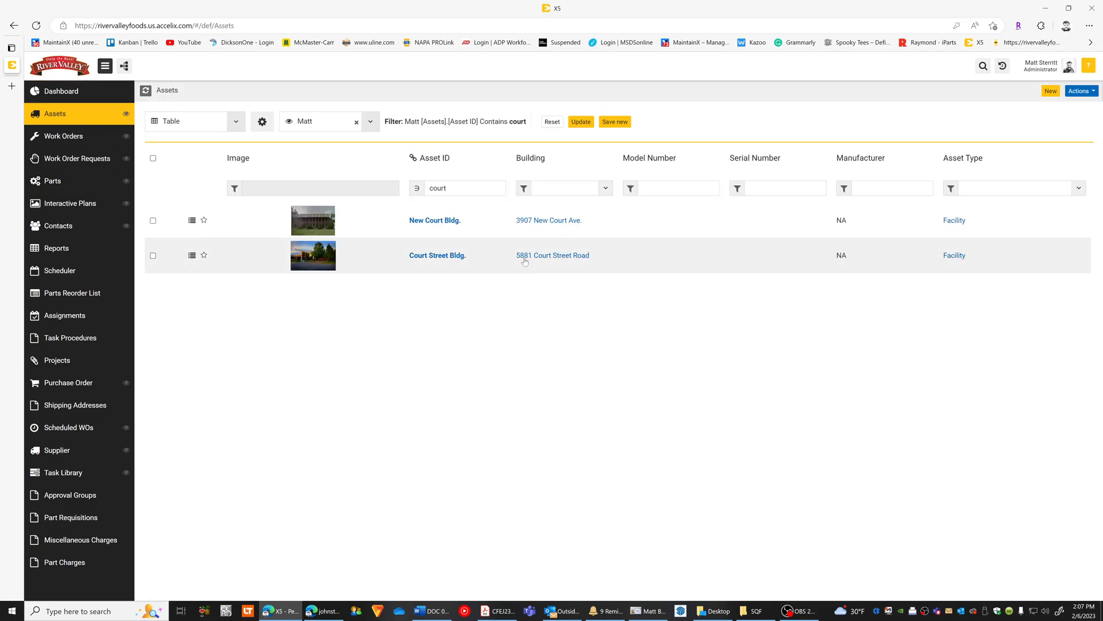
click(1009, 188)
scroll(1001, 287, down, 2)
click(1004, 242)
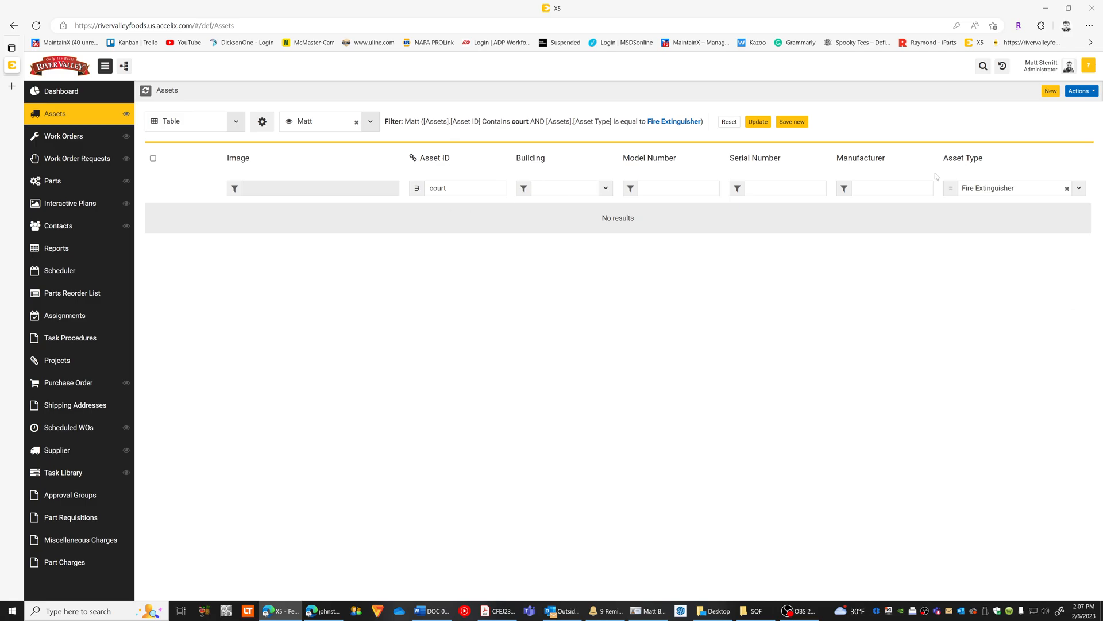
drag(452, 188, 418, 189)
key(BackSpace)
click(606, 189)
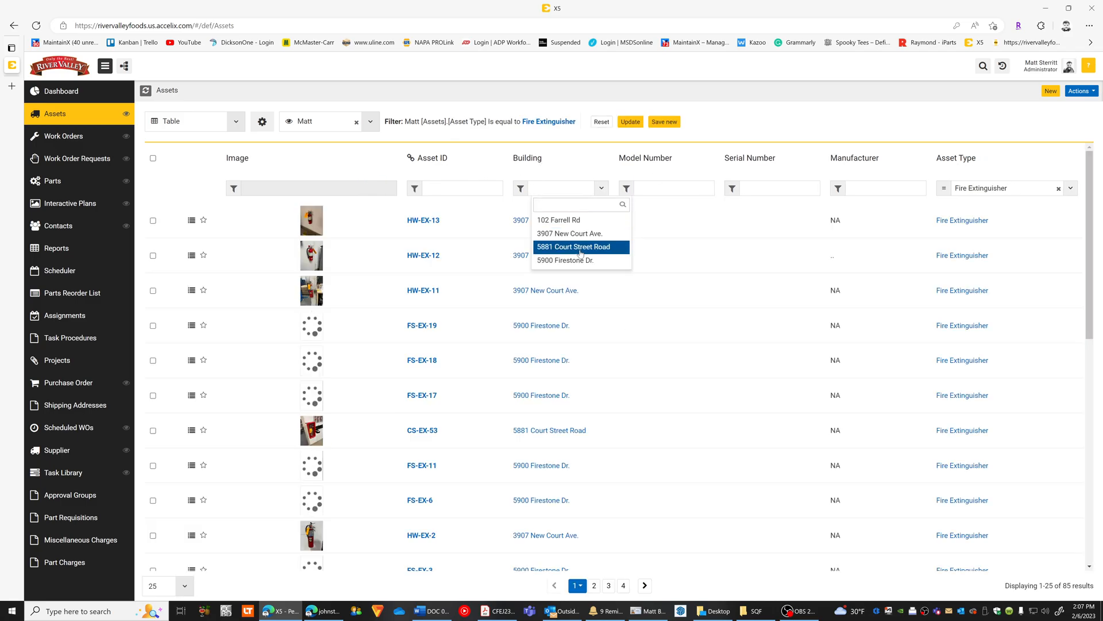
click(573, 247)
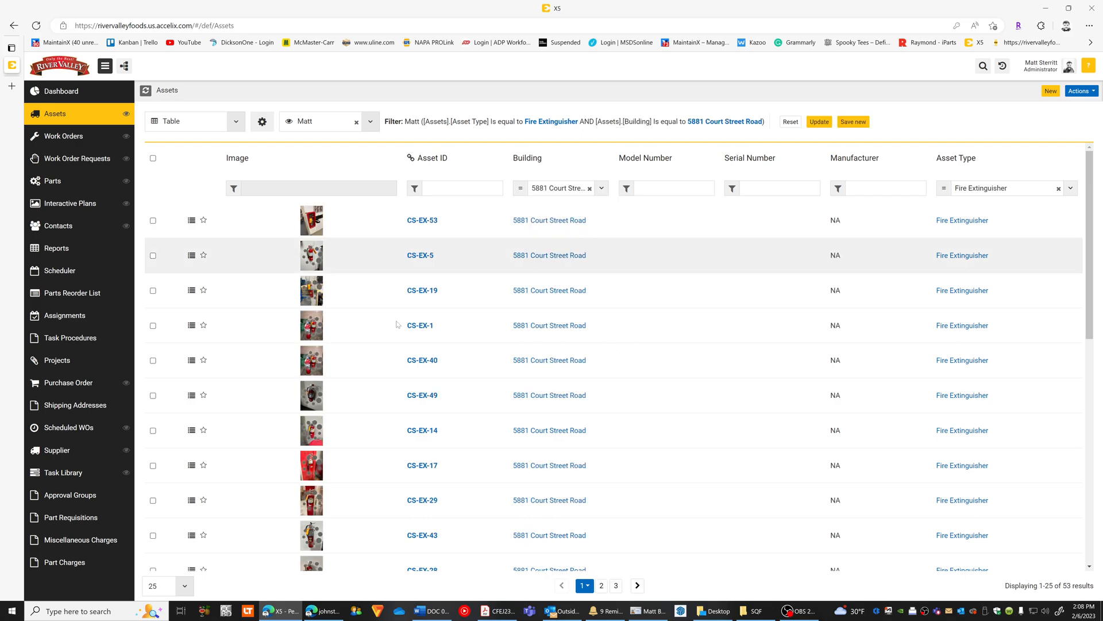
Show 100 records per page and look through the filtered fire extinguishers.
scroll(415, 357, down, 1)
scroll(415, 357, down, 8)
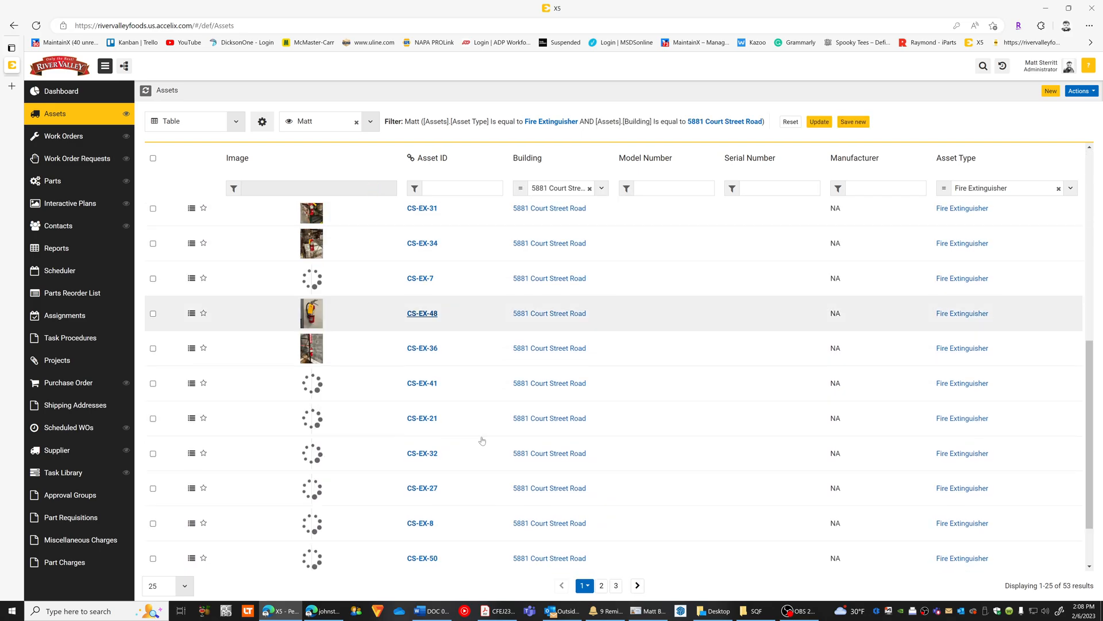
click(165, 590)
click(154, 566)
scroll(632, 402, down, 10)
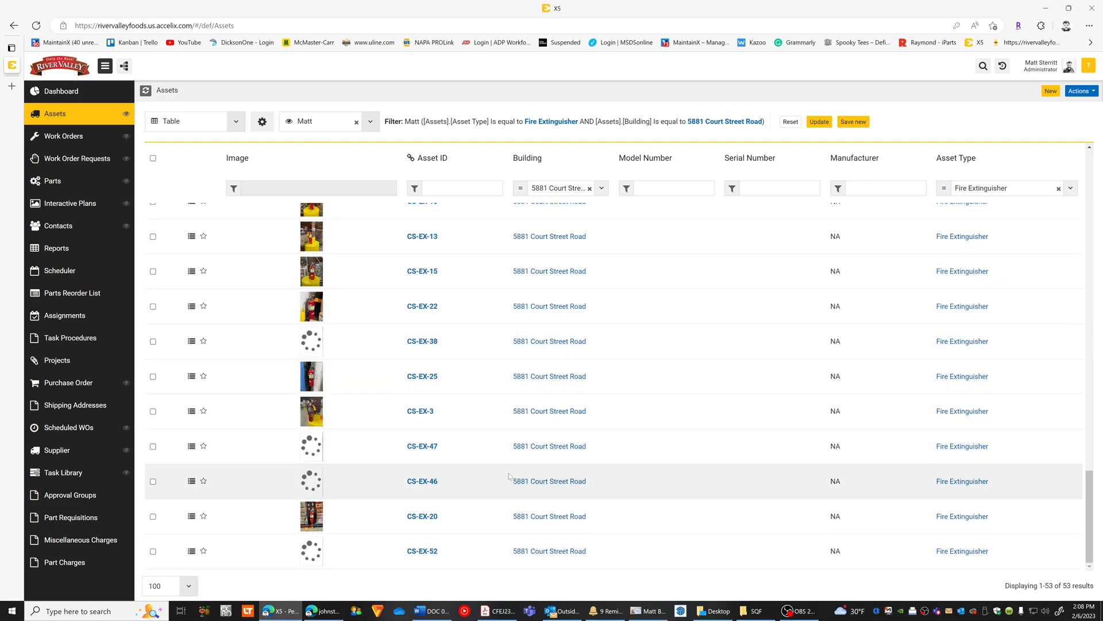
scroll(380, 465, up, 10)
scroll(429, 349, up, 5)
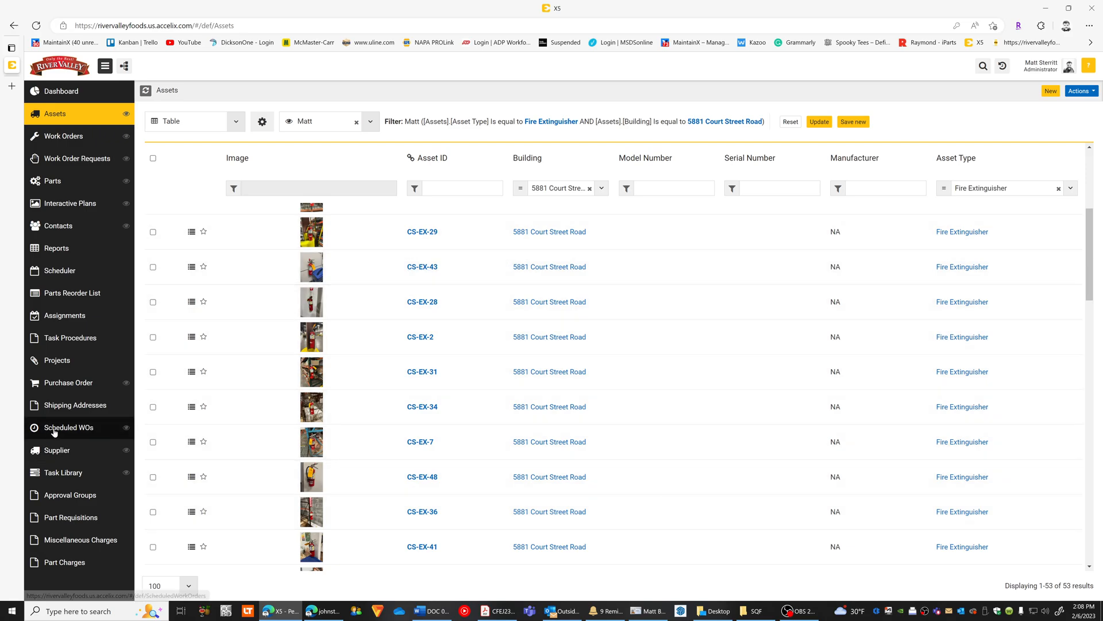
Start a new scheduled work order with the Inspection Round event type.
click(55, 430)
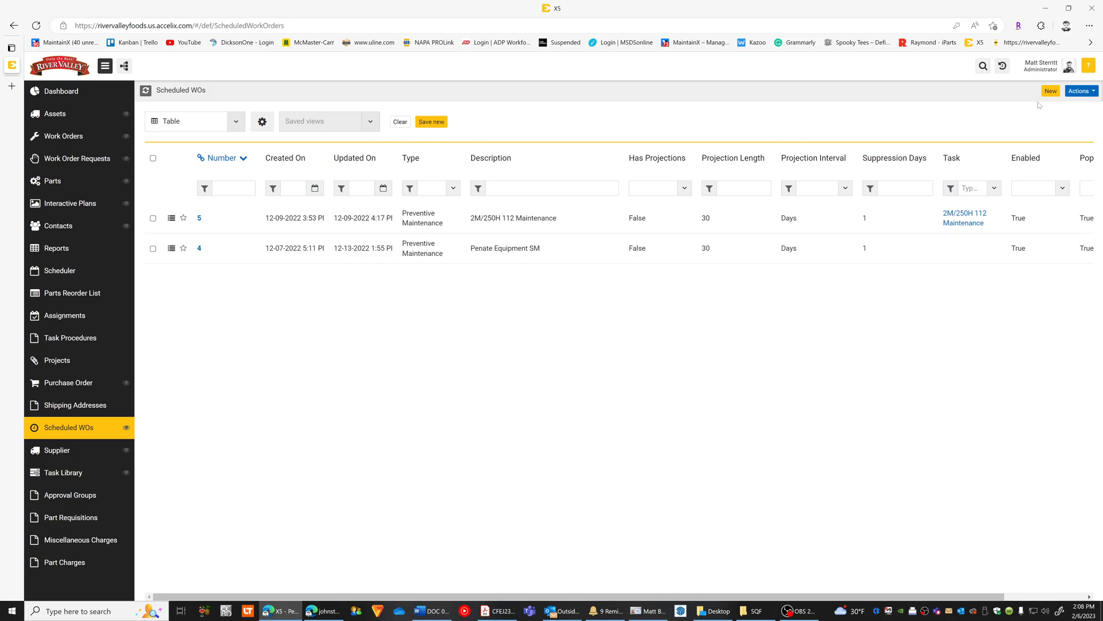
click(1056, 93)
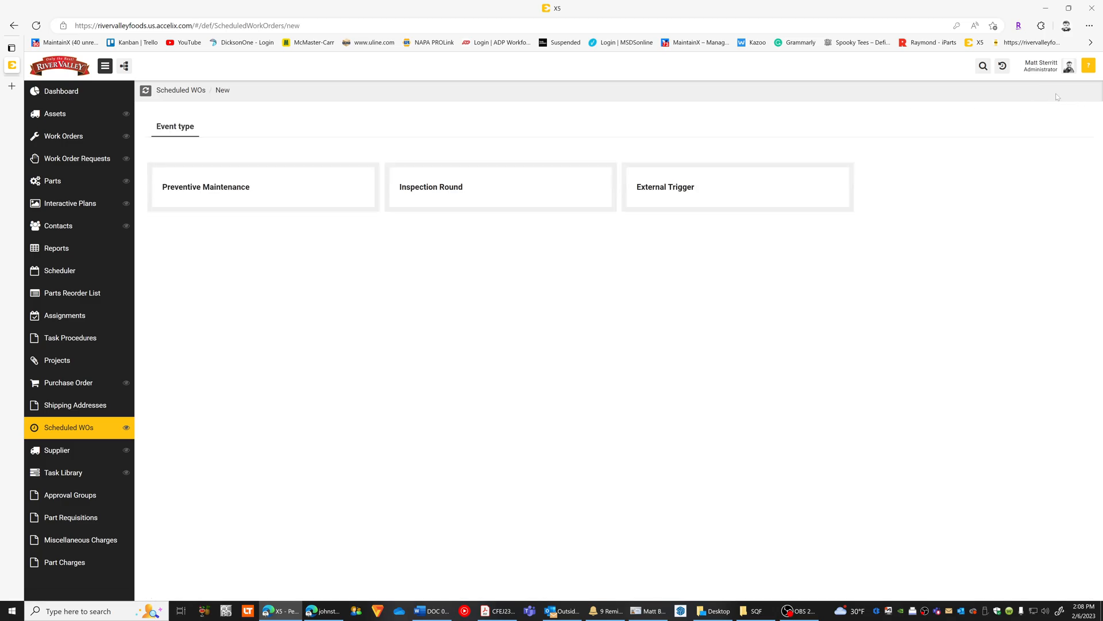
click(444, 190)
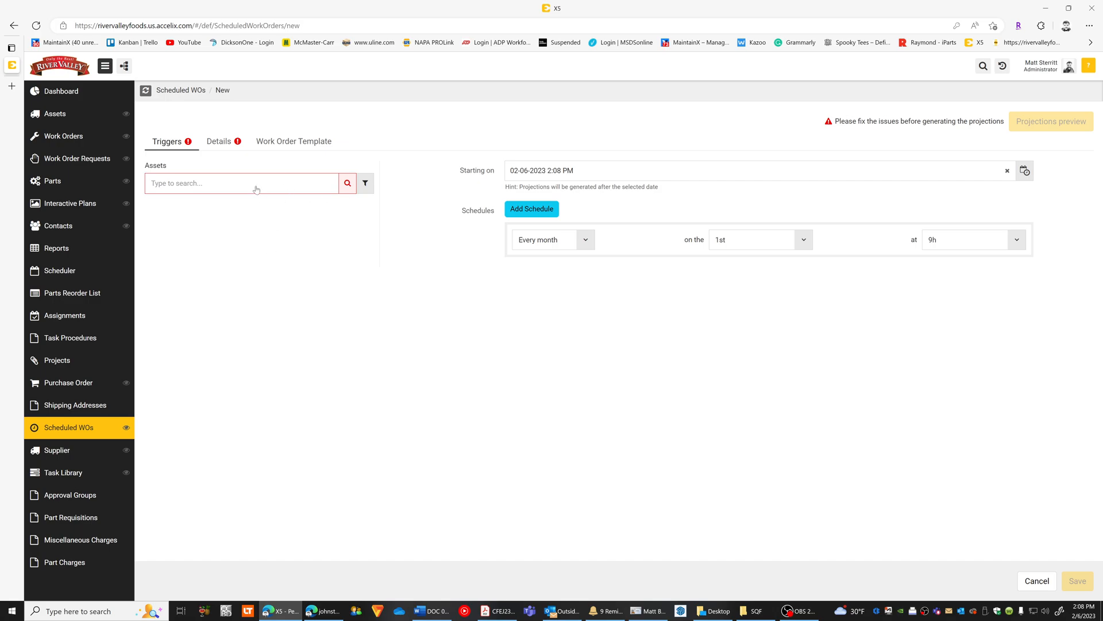
Find assets containing "court" in the advanced search and add Court Street Bldg. to the inspection round's triggers.
click(349, 187)
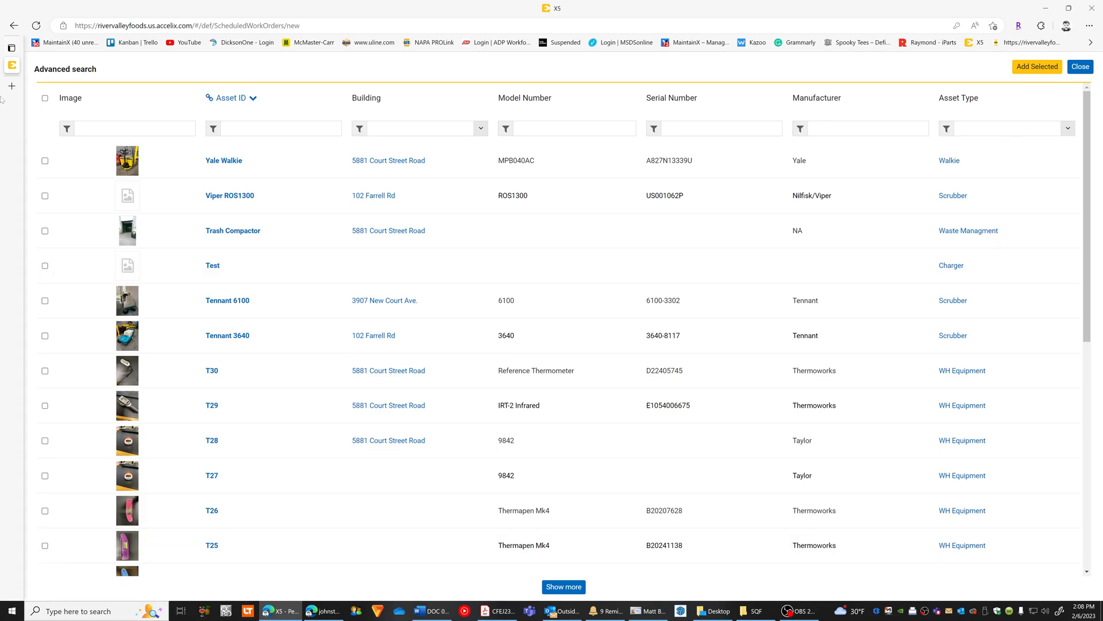
click(1087, 65)
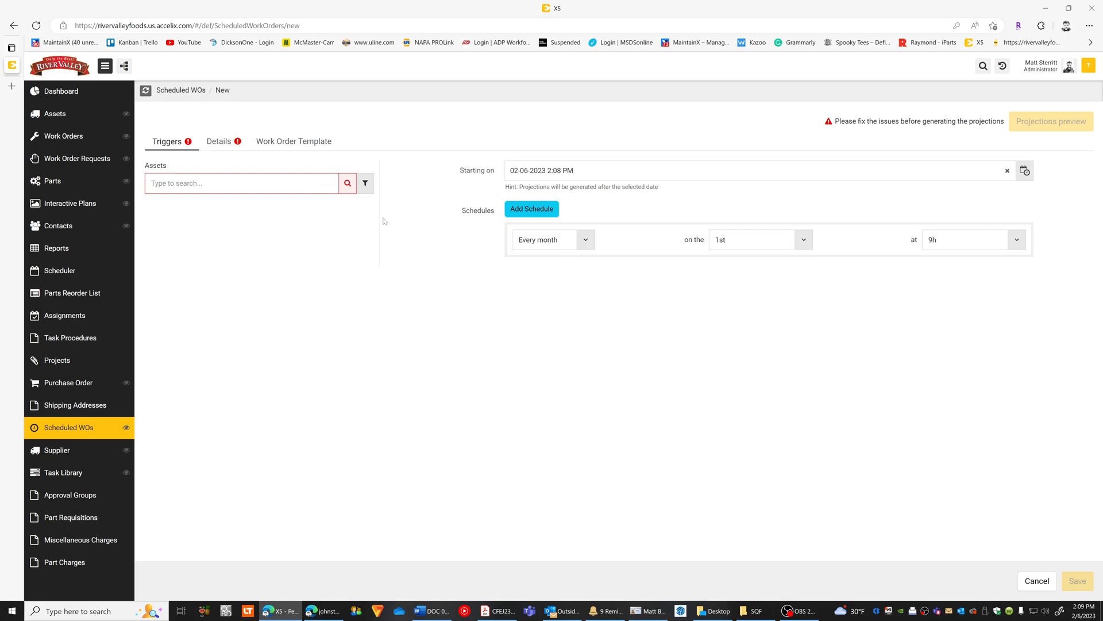
click(347, 183)
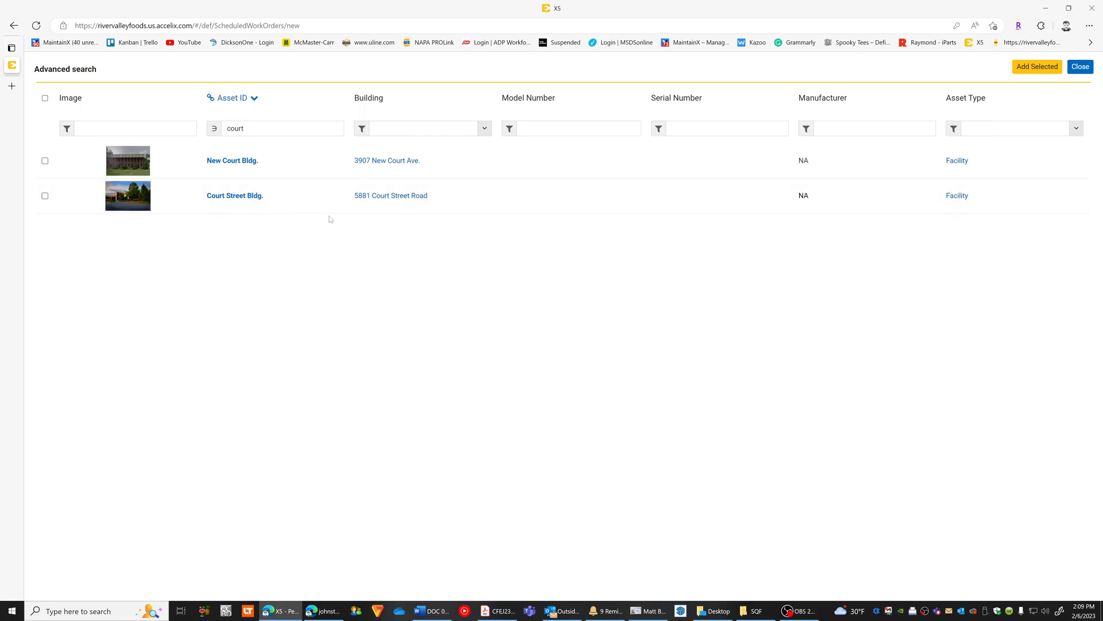
click(45, 195)
click(1037, 66)
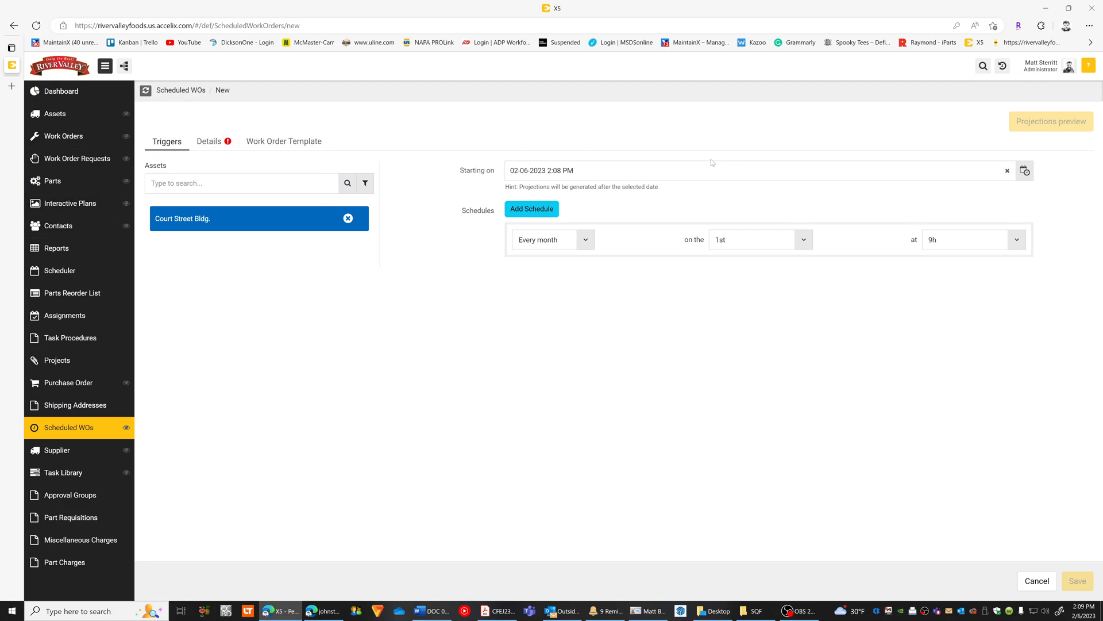
Set the inspection round to start on 02-01-2023 at 7:00 AM and its monthly schedule to run at 7h.
click(1026, 171)
click(490, 314)
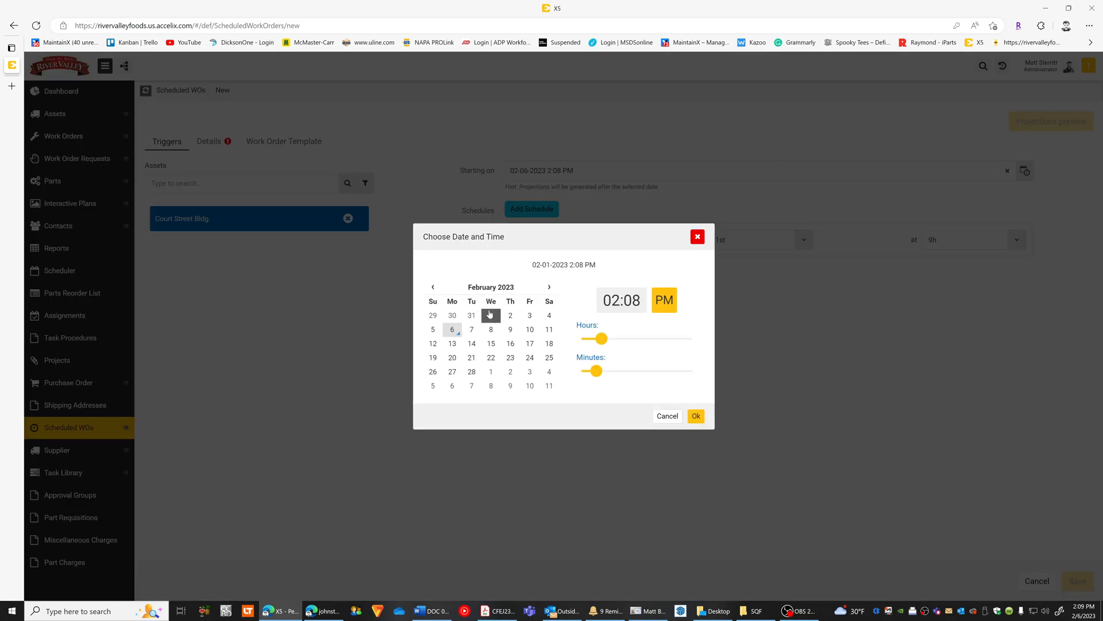
drag(602, 338, 657, 336)
drag(596, 371, 568, 376)
click(664, 311)
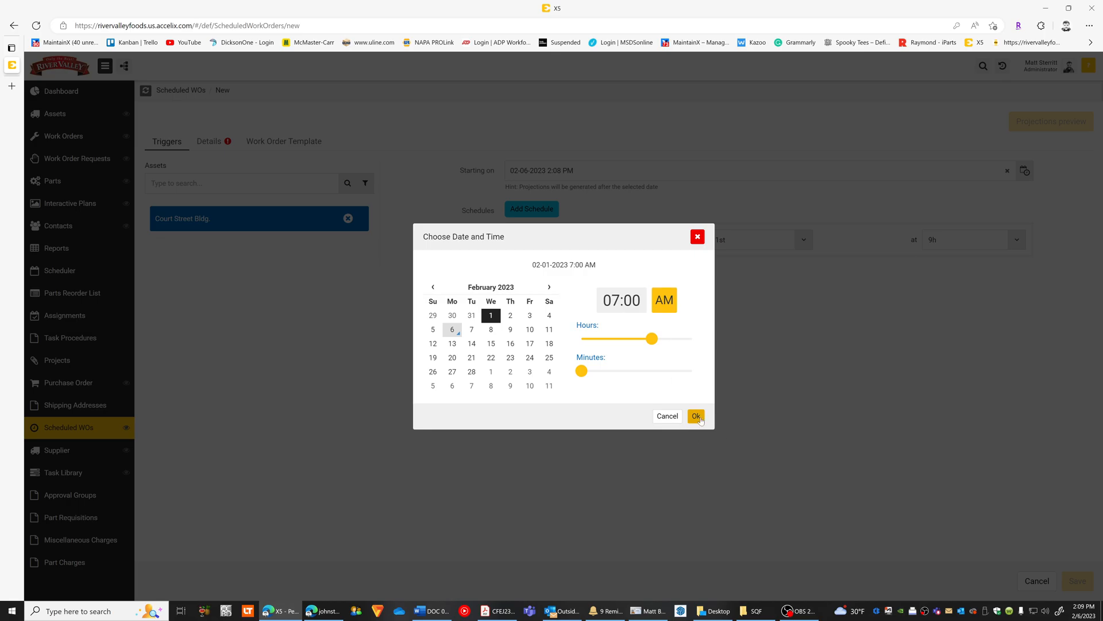
click(696, 416)
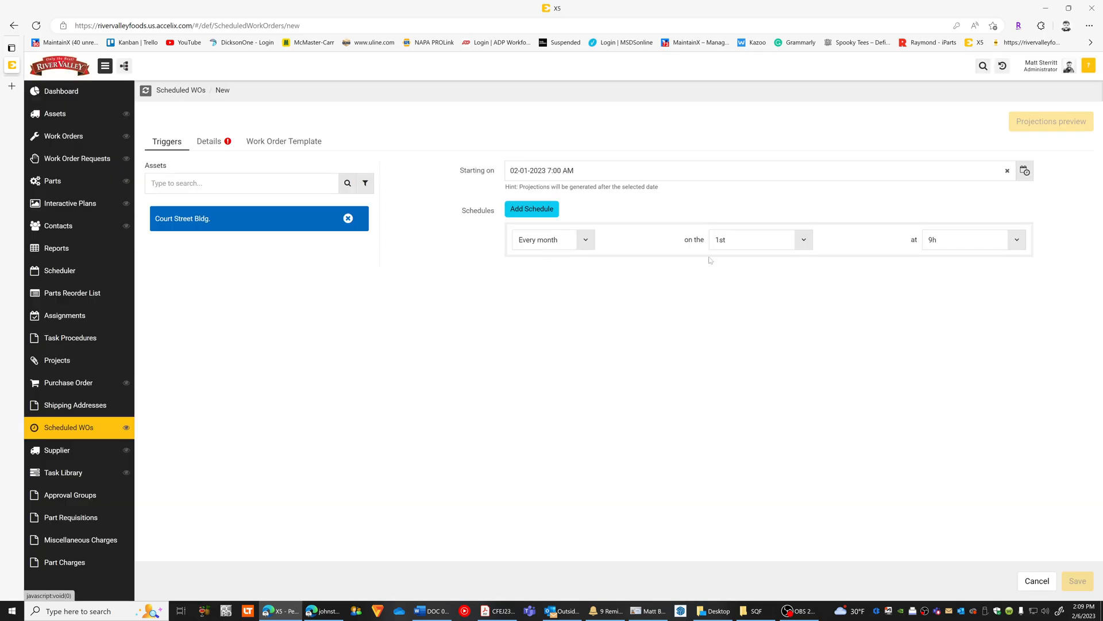
click(942, 241)
click(953, 325)
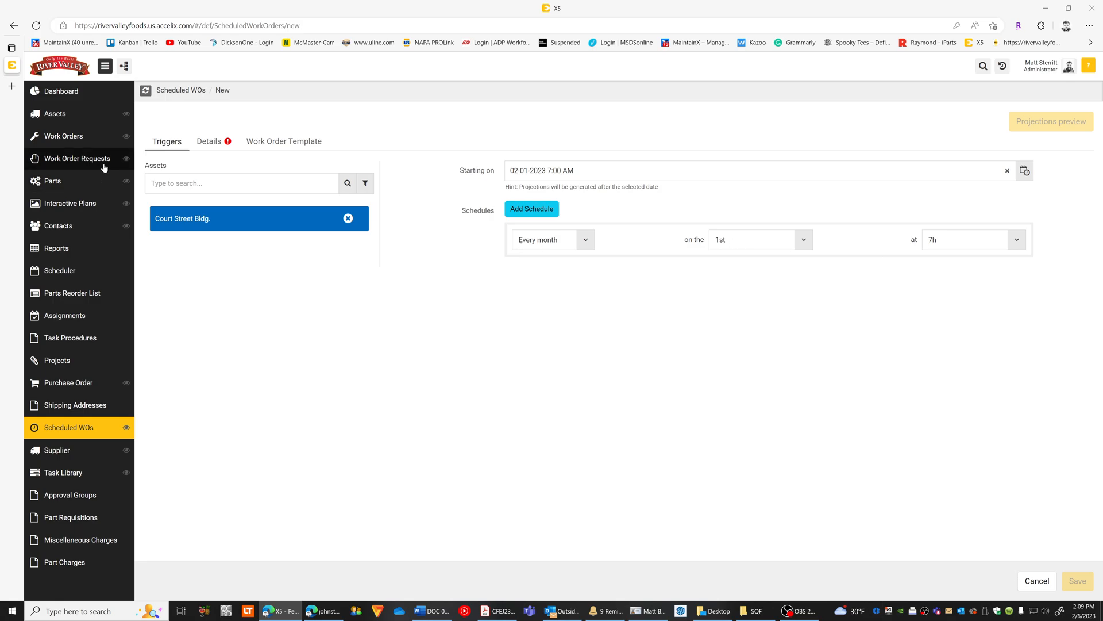
Enter the description "Fire Extinguisher Inspection" in the details and set populating children assets in work order assets to No.
click(209, 142)
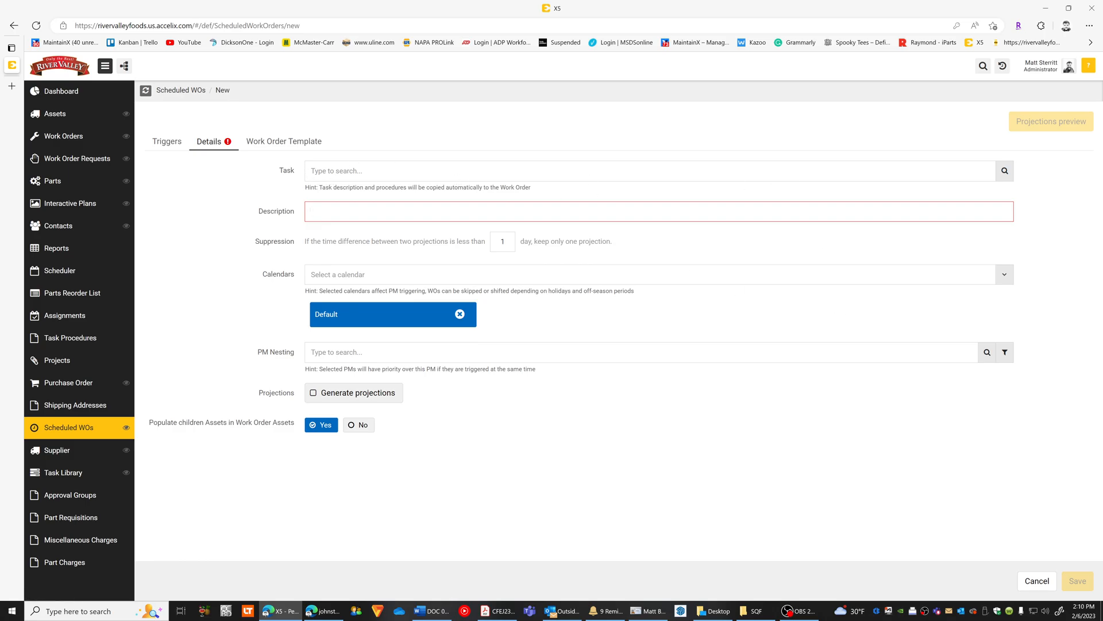
text(Fire Extig)
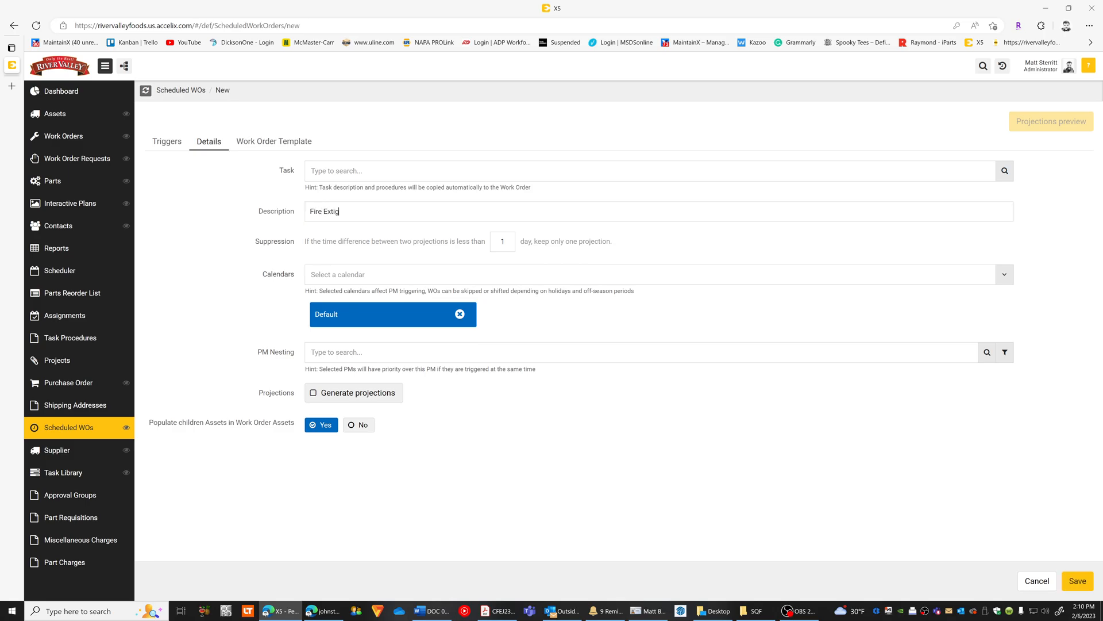
text(usher)
right_click(333, 212)
click(367, 258)
text(INspect)
key(BackSpace)
key(BackSpace)
text(nspection)
click(360, 425)
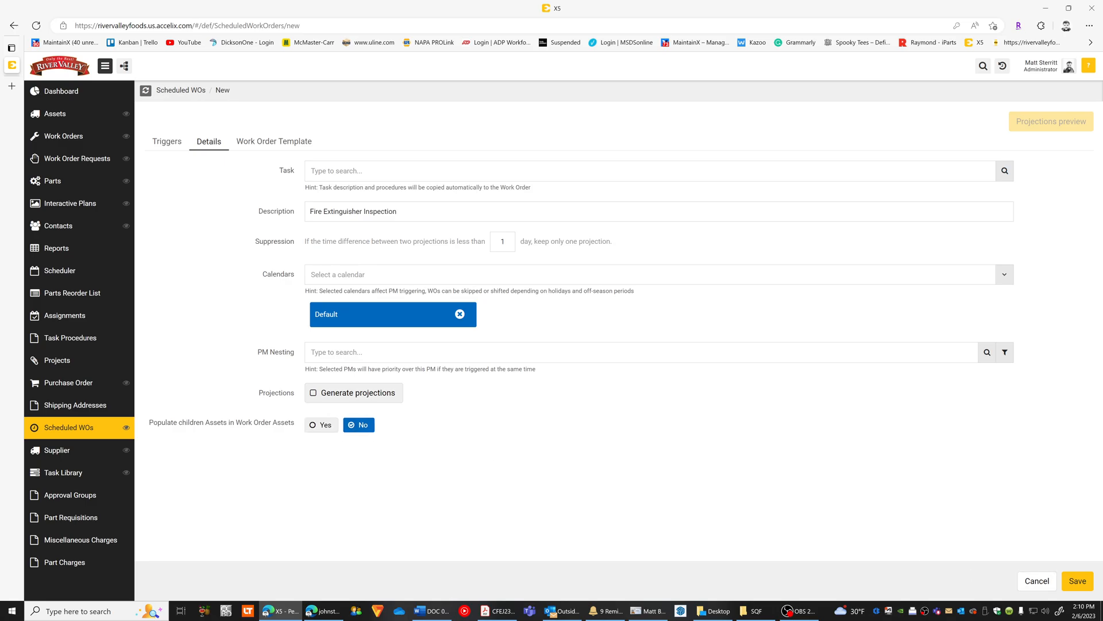
Switch the work order template to the Multiple Assets Work Order form.
click(257, 144)
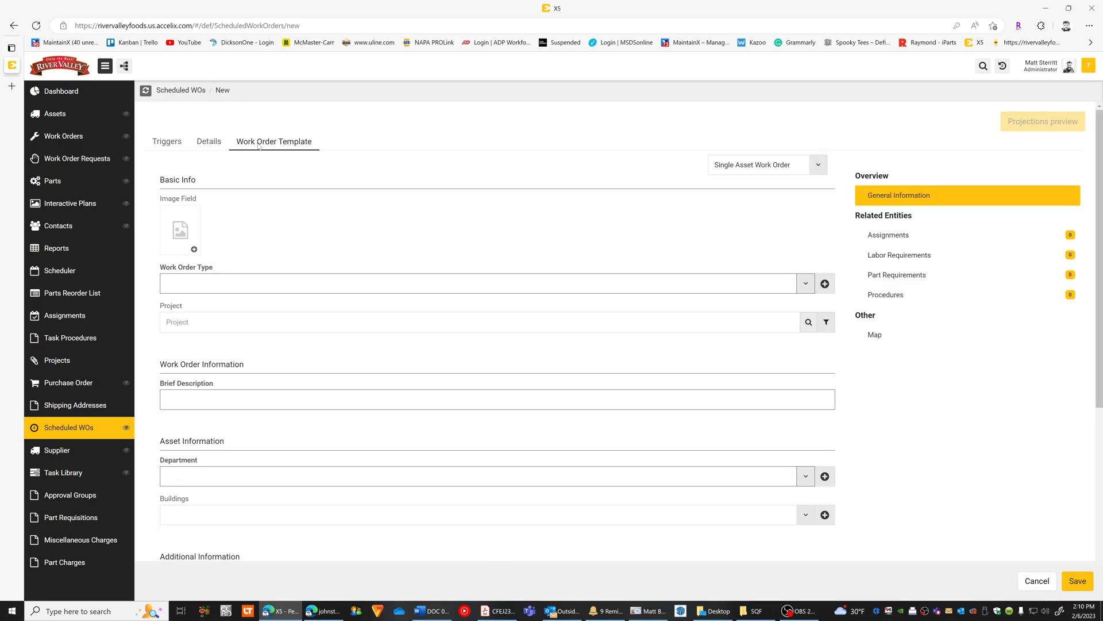
click(747, 168)
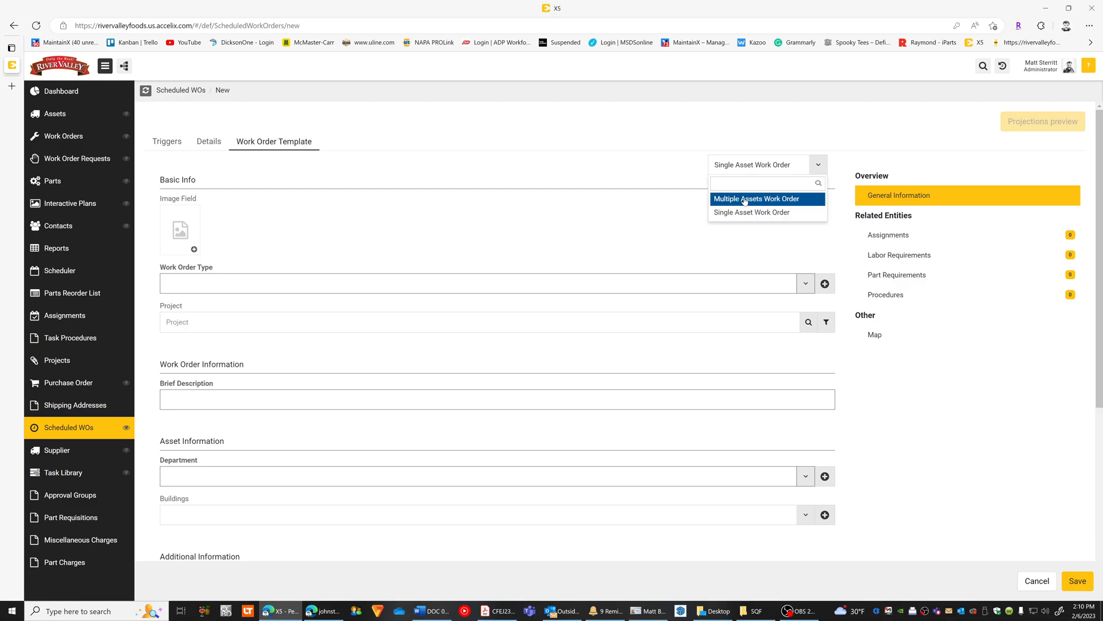
click(744, 200)
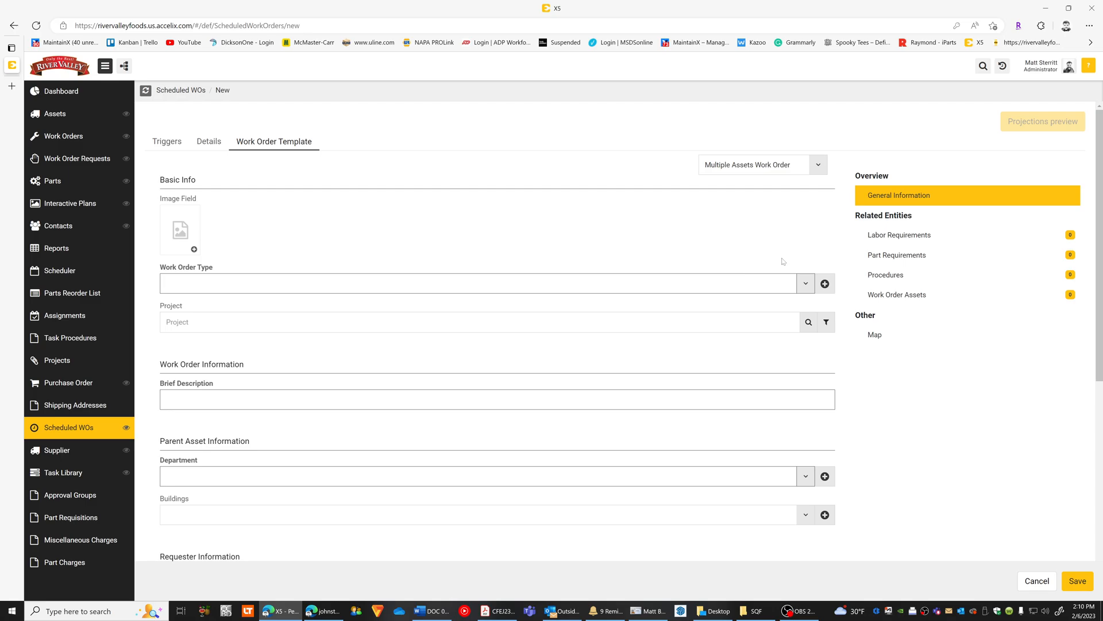
Open the template's Work Order Assets and examine the asset fields and status options without choosing any.
click(915, 295)
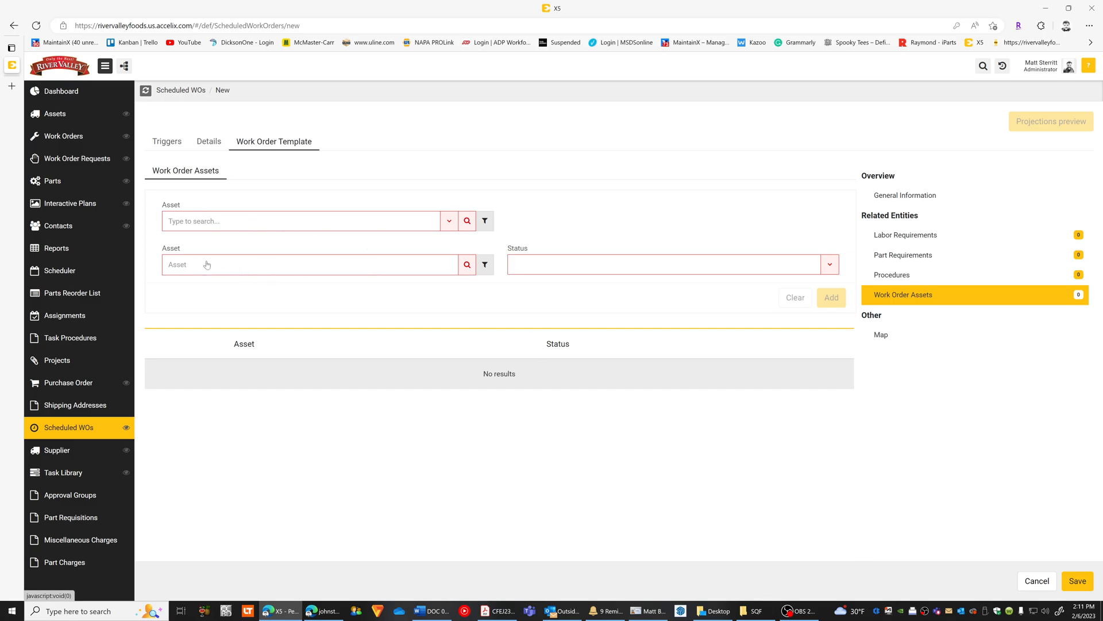
click(354, 264)
click(488, 283)
click(742, 269)
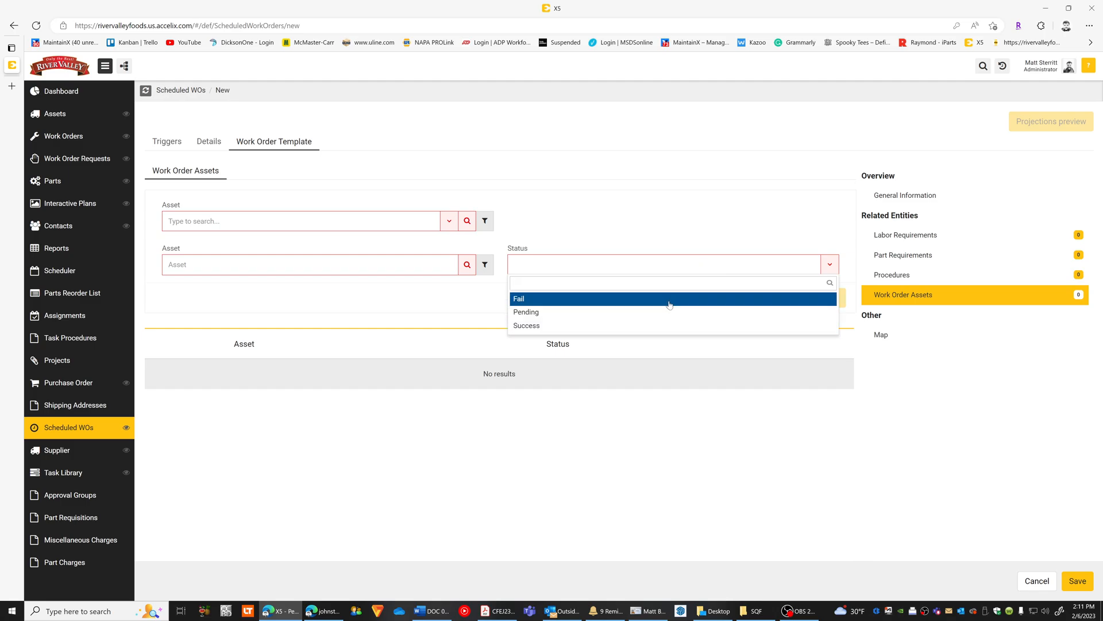
click(662, 224)
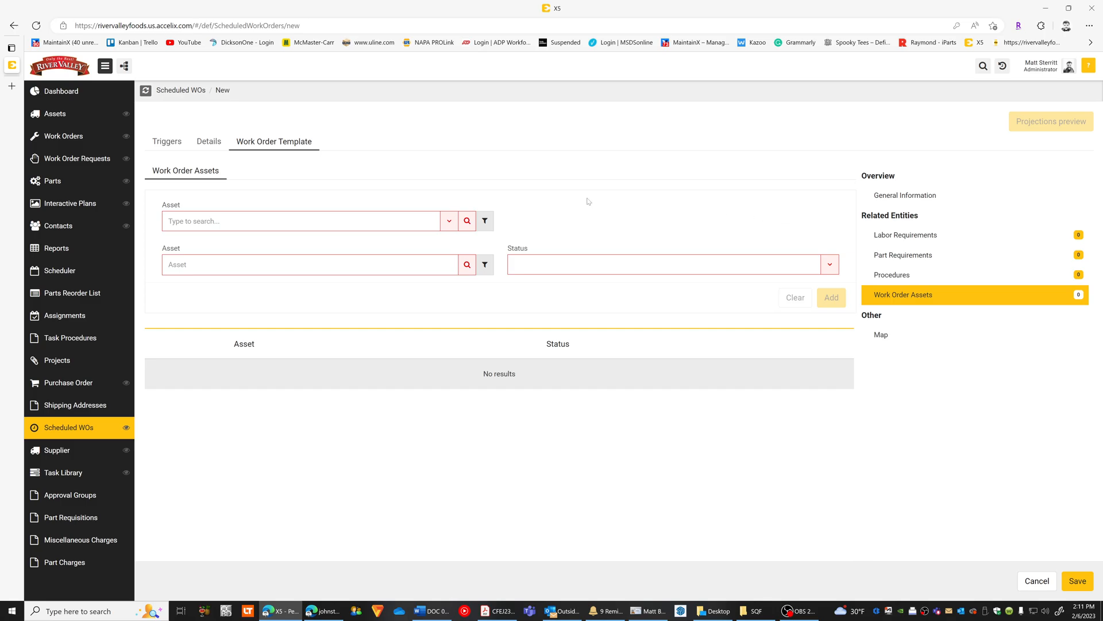
Discard the unsaved scheduled work order to enter the account settings, and search the forms for "work".
click(1070, 70)
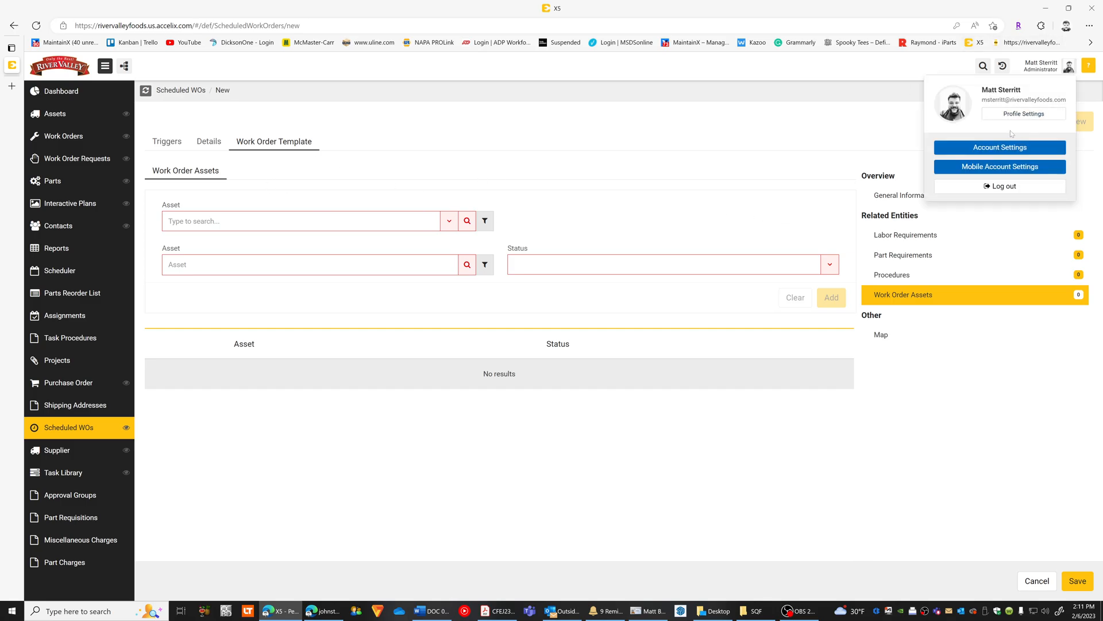
click(1007, 148)
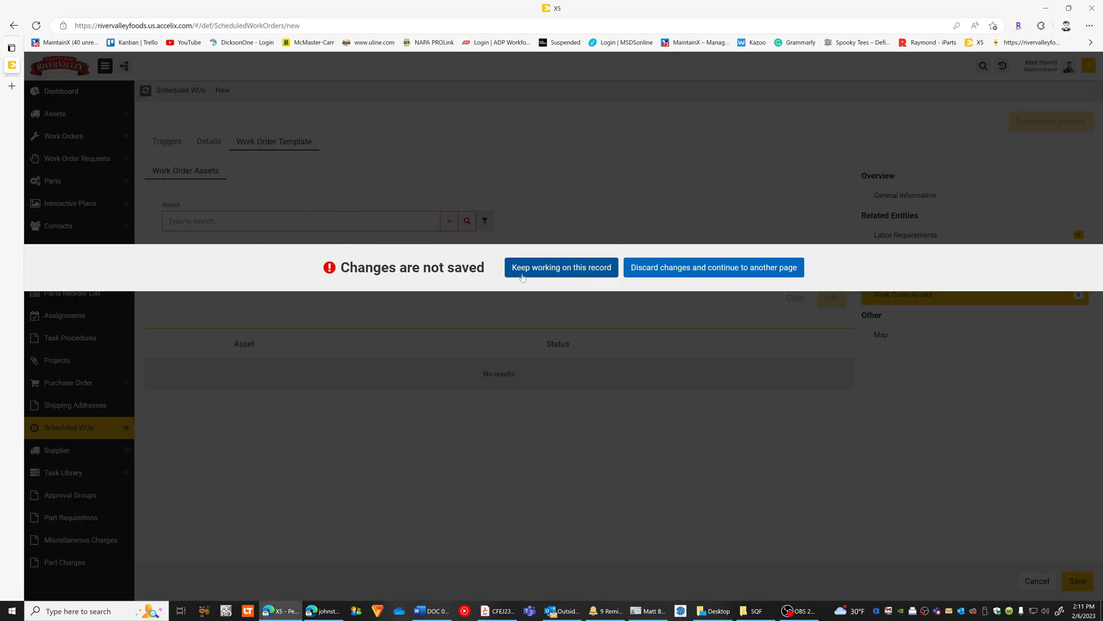
click(705, 268)
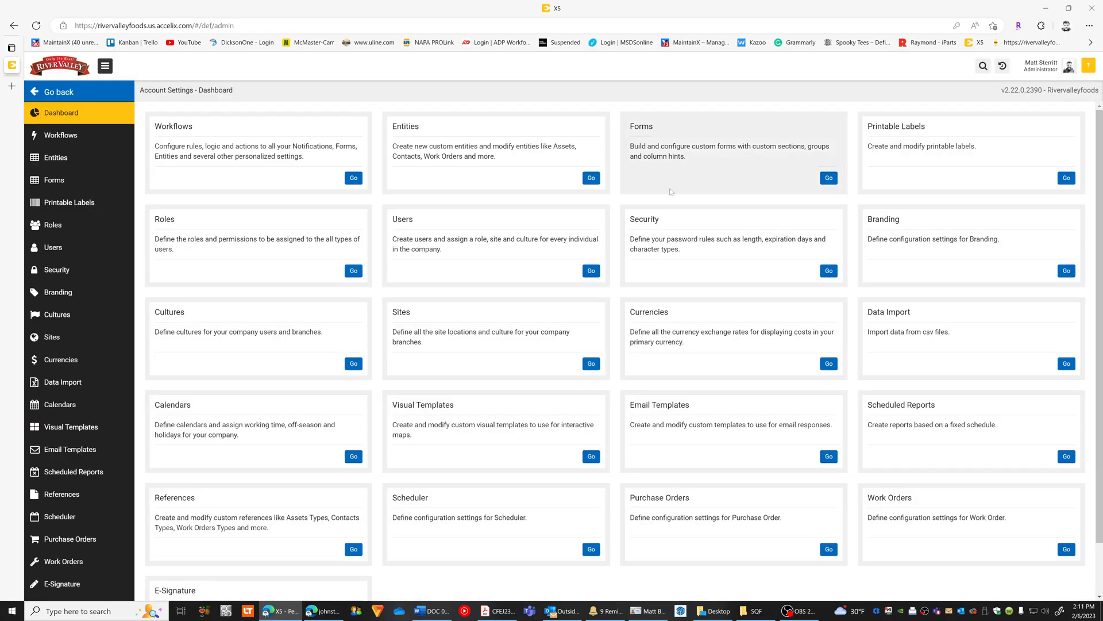
click(829, 181)
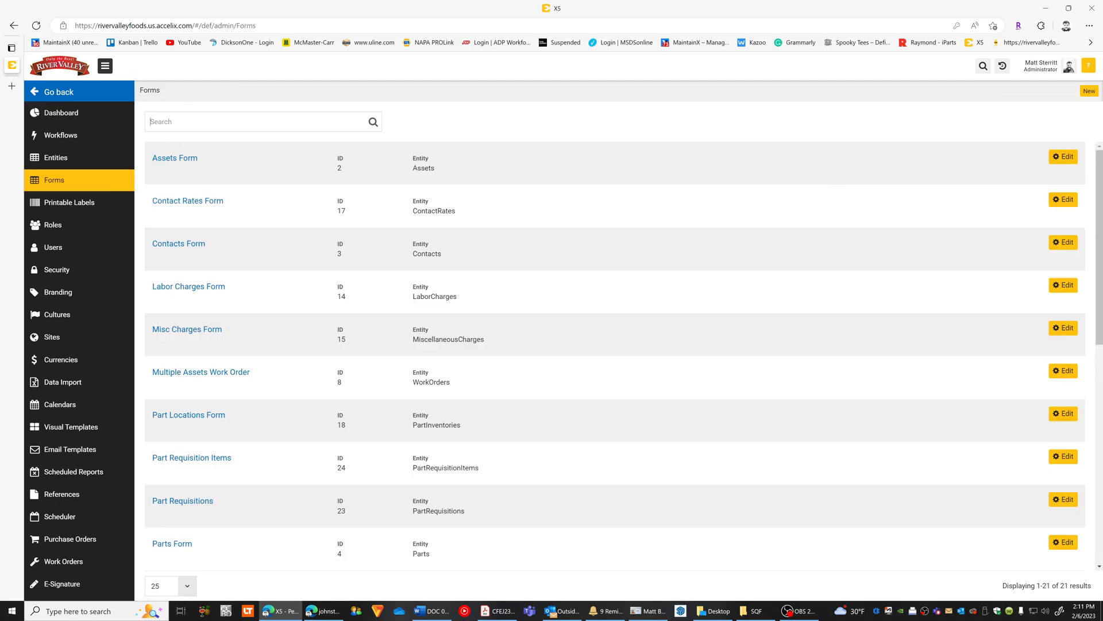
text(work)
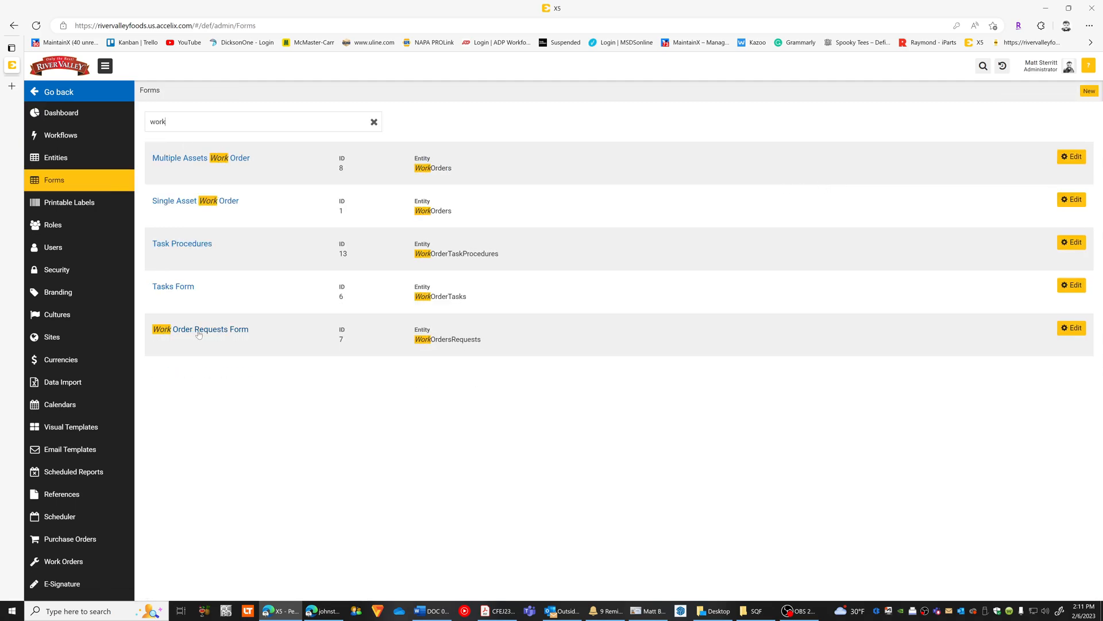
Leave the forms list, look over the entities list in the account settings, and return to the new scheduled work order.
click(14, 25)
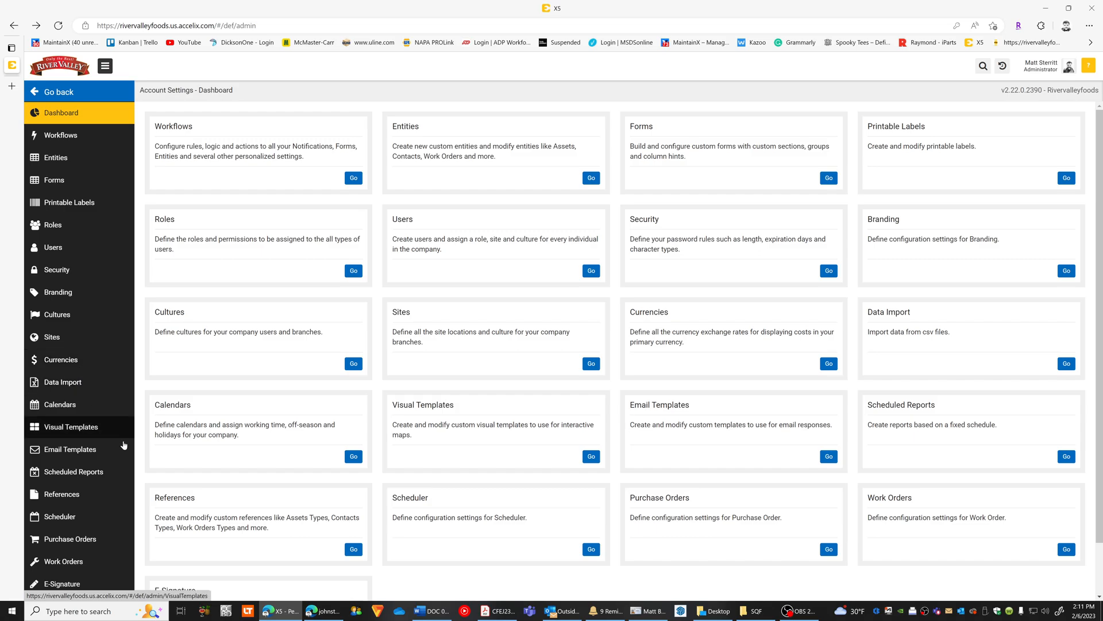
click(591, 178)
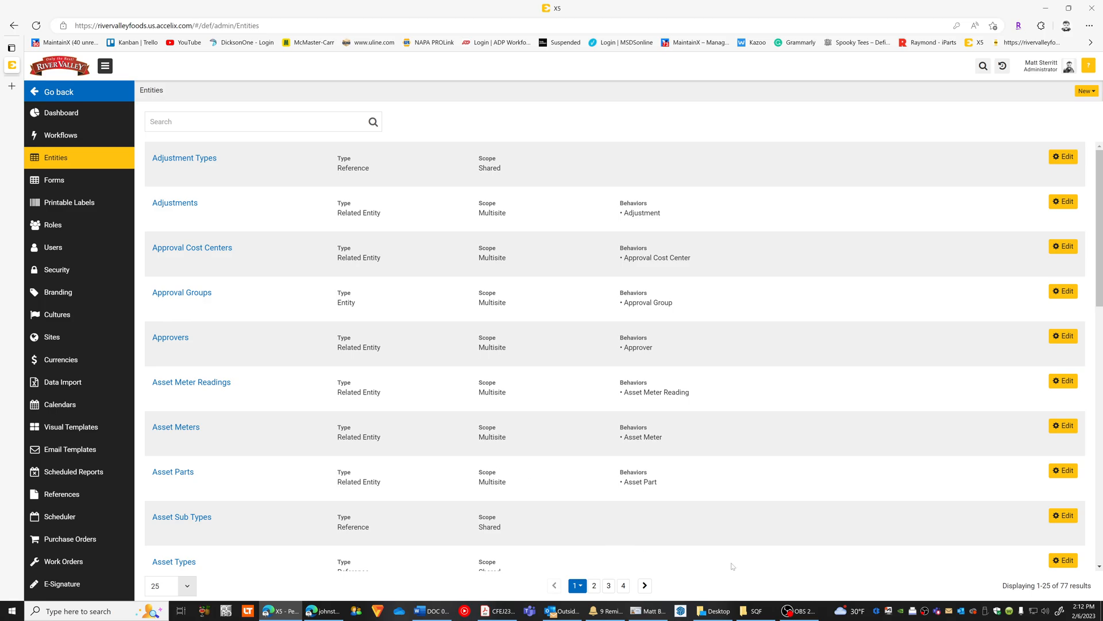
click(49, 92)
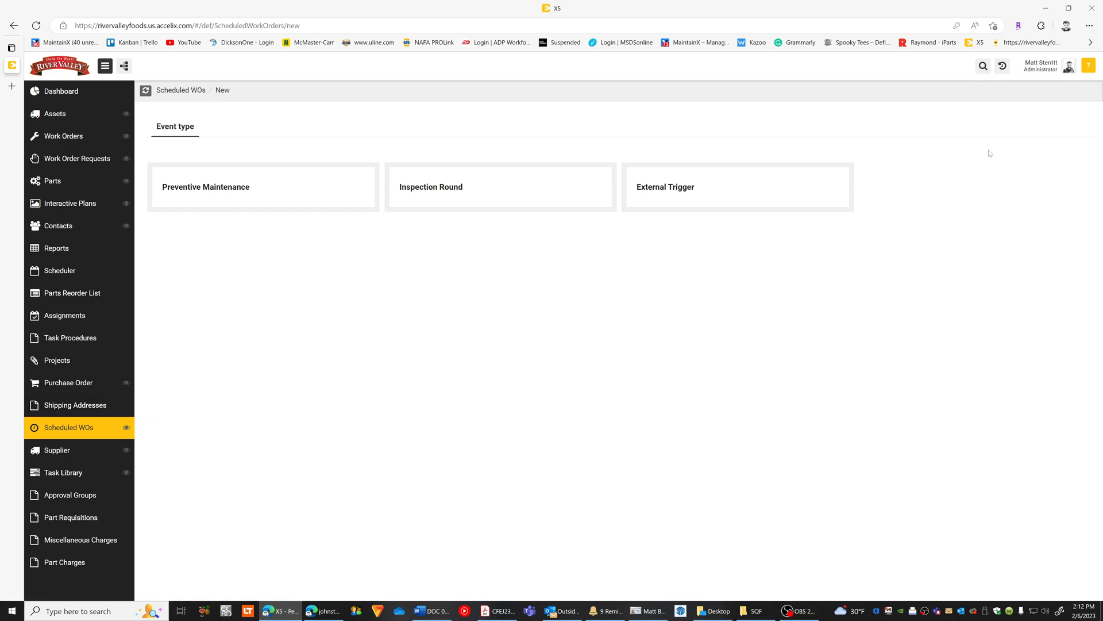
Search the entities in the account settings for "sup", and return to the new scheduled work order.
click(1070, 66)
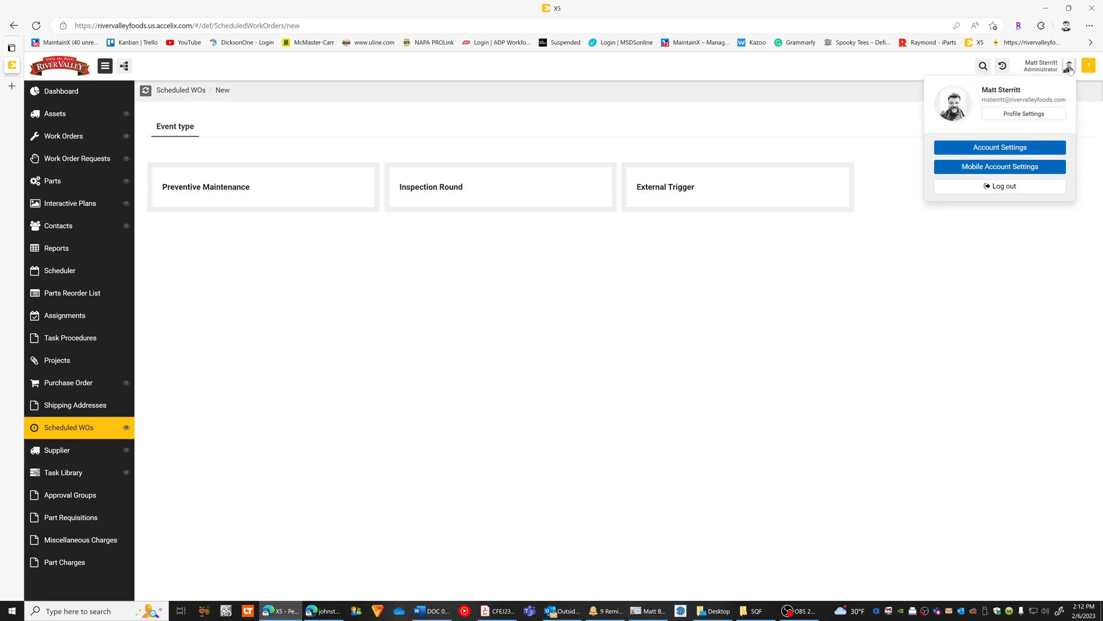
click(1007, 150)
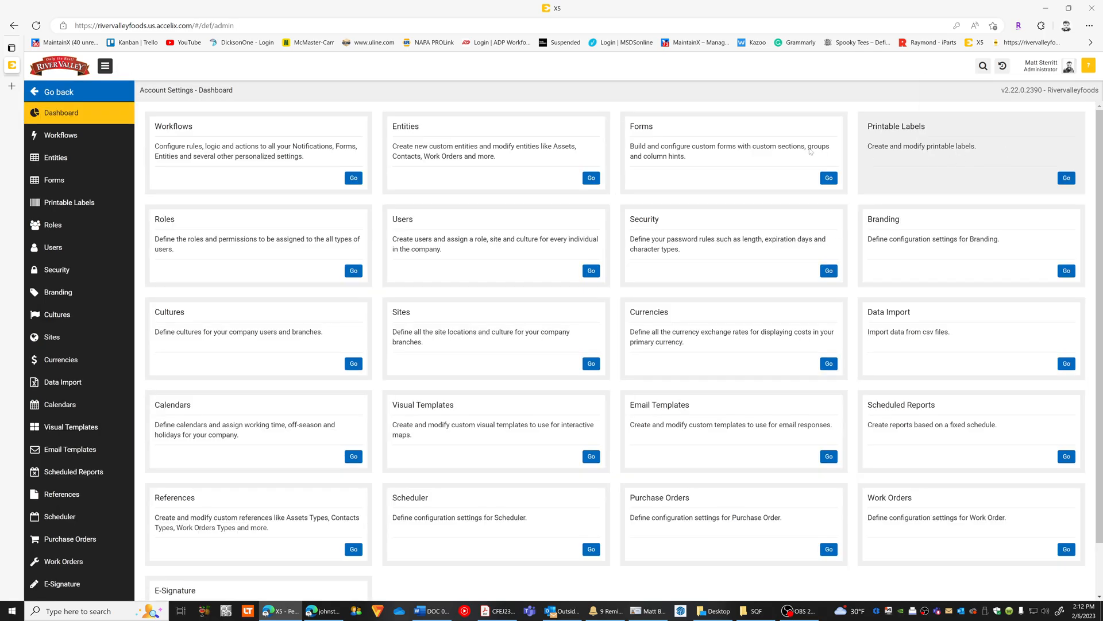
click(592, 178)
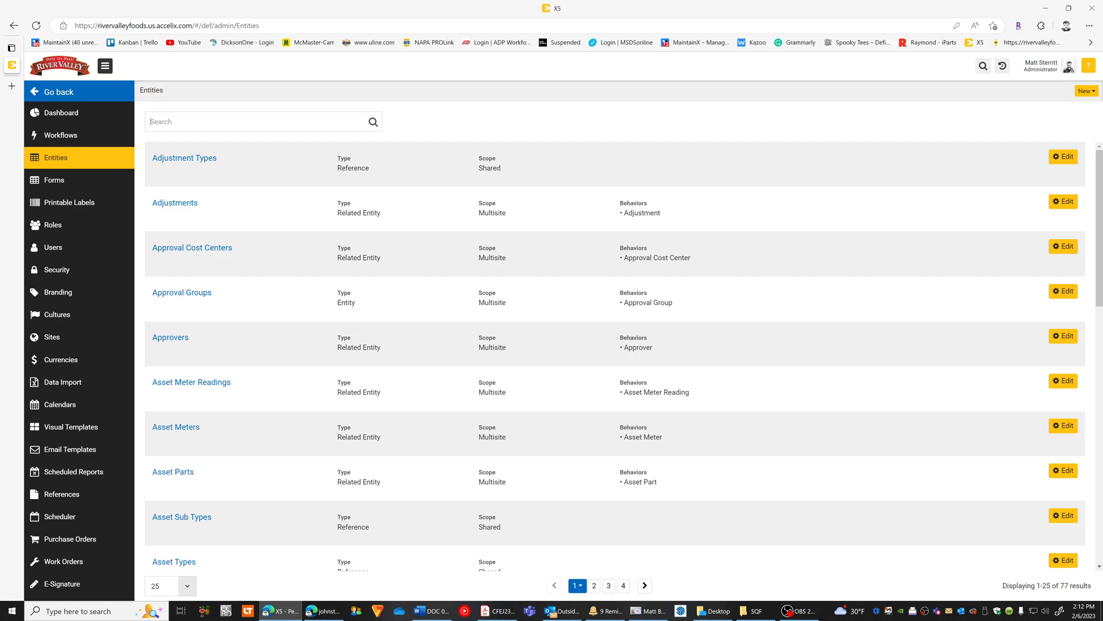
text(sup)
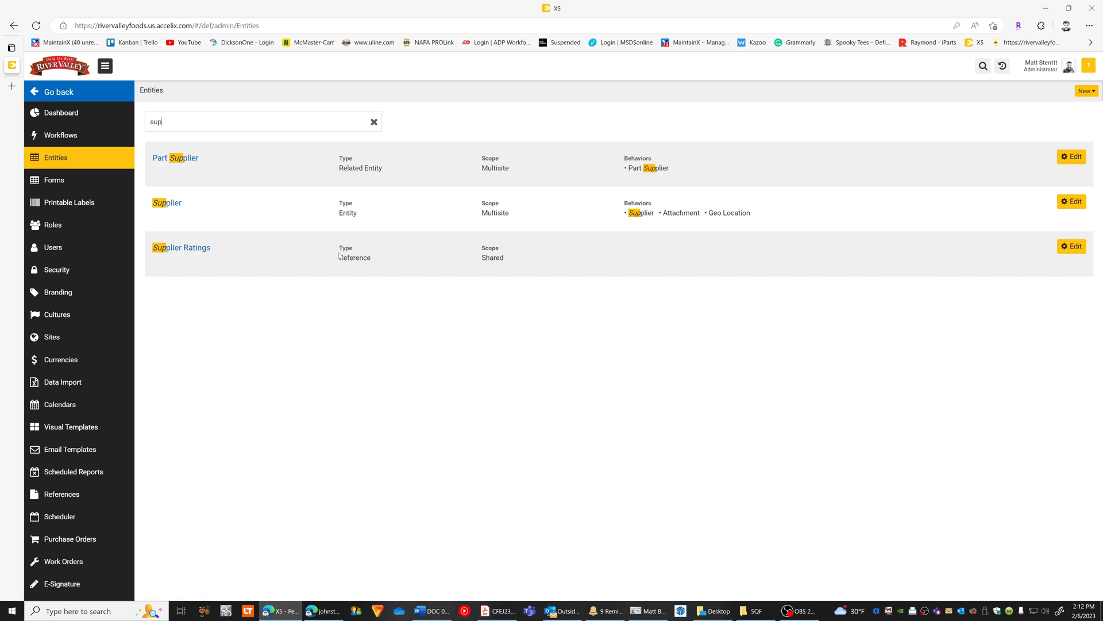
click(60, 94)
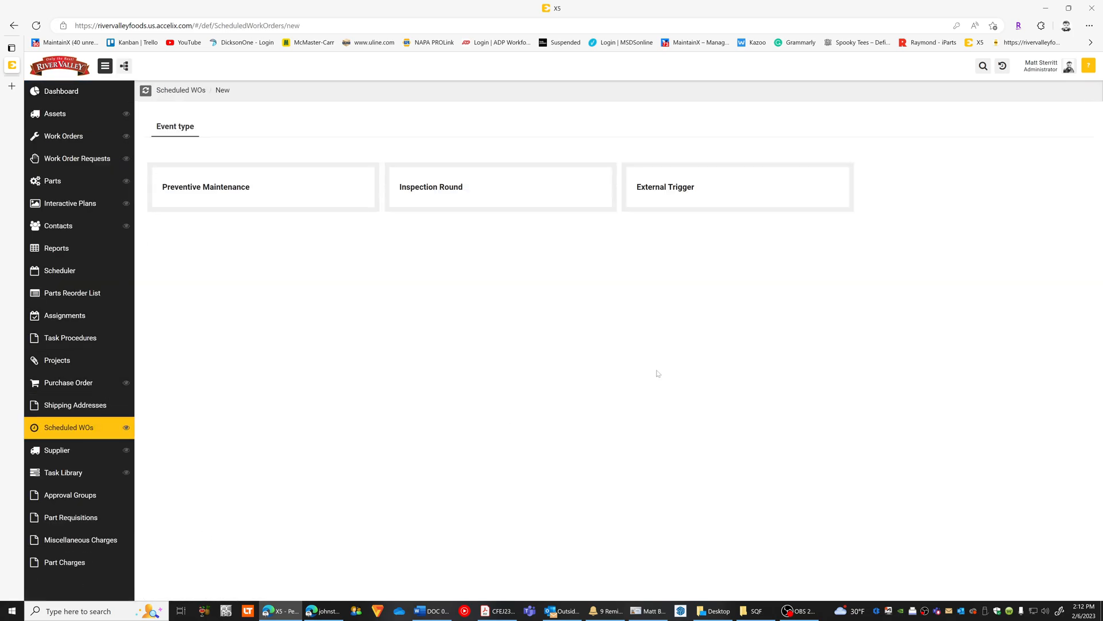